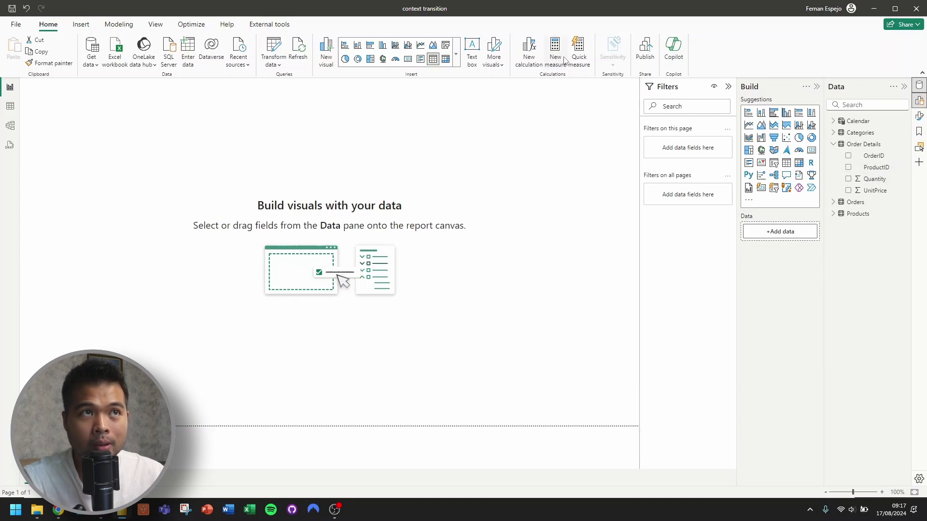
Add a new measure: Sum of Products Ordered = SUM('Order Details'[Quantity]).
{"action": "left_click", "coordinate": [701, 53]}
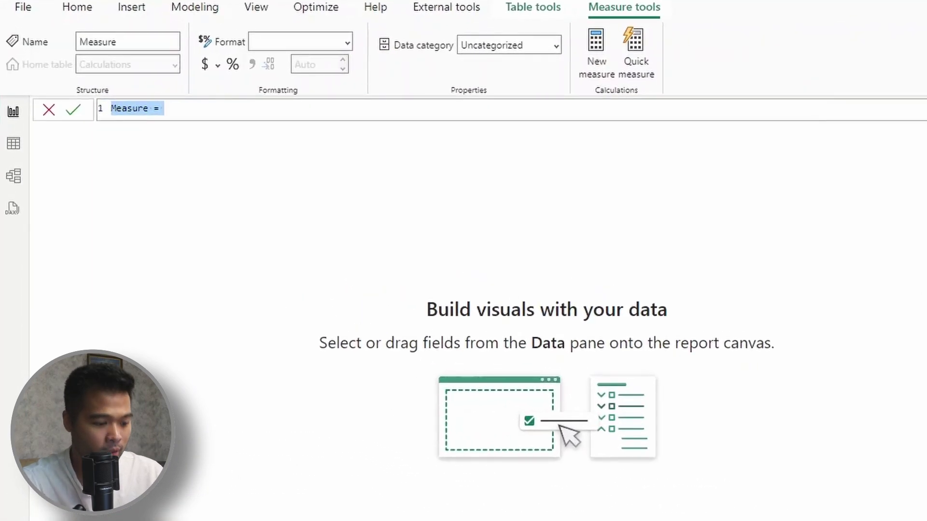
{"action": "type", "text": "Sum of "}
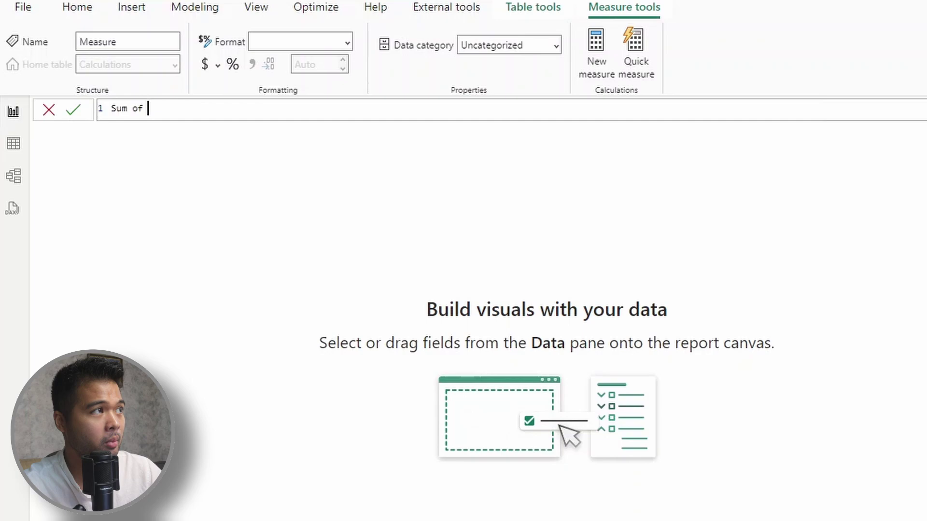
{"action": "type", "text": "Products O"}
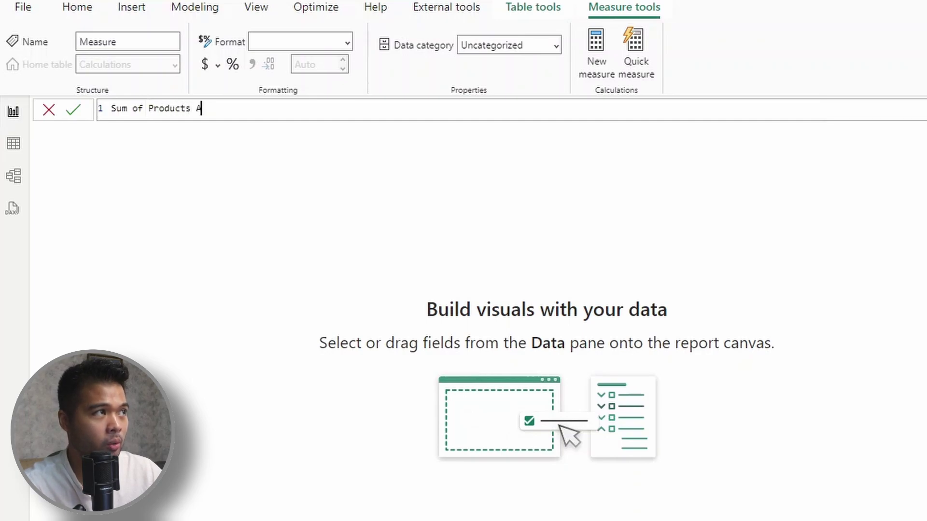
{"action": "key", "text": "BackSpace"}
{"action": "type", "text": "Ore"}
{"action": "key", "text": "BackSpace"}
{"action": "type", "text": "de"}
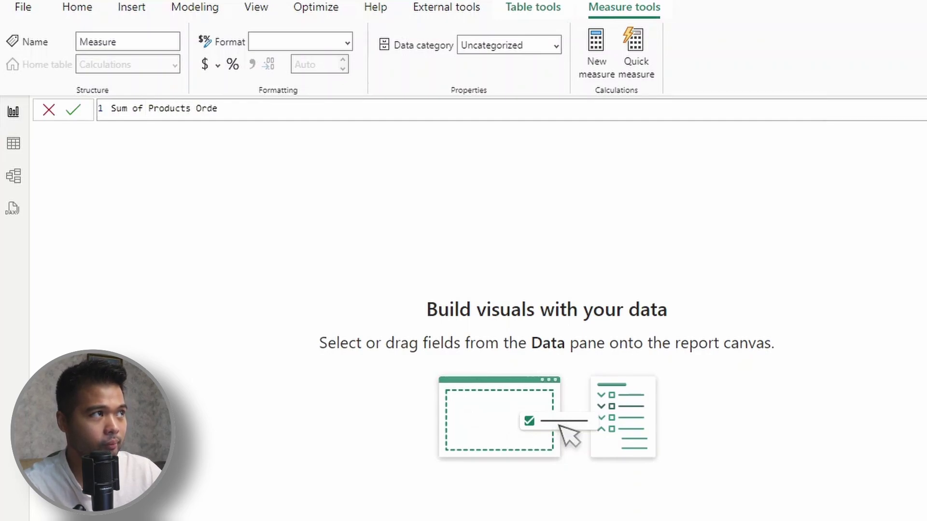
{"action": "type", "text": "red = SUM("}
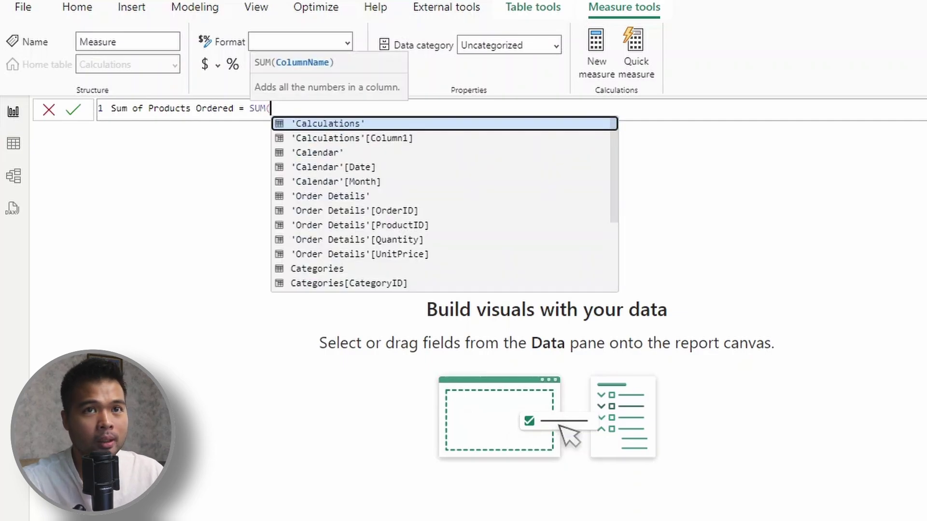
{"action": "type", "text": "'Order Details'[Quan"}
{"action": "key", "text": "Tab"}
{"action": "type", "text": ")"}
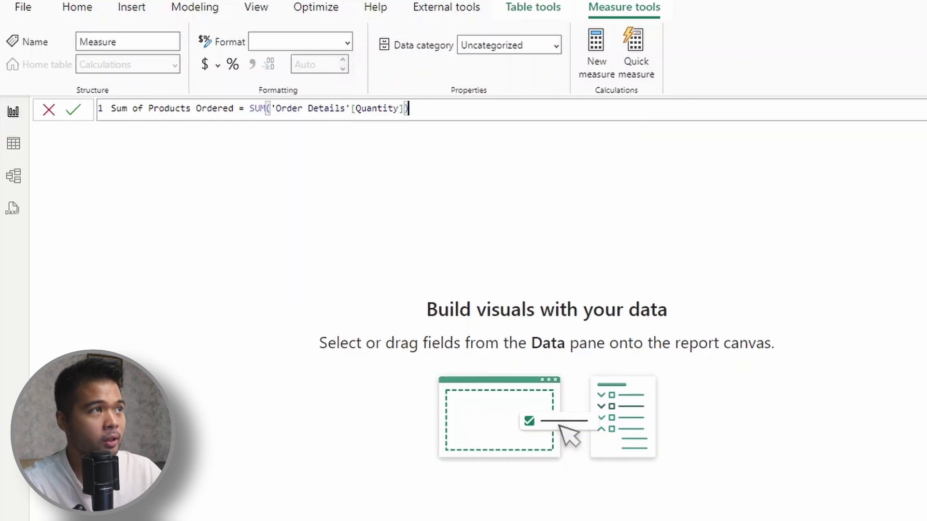
{"action": "key", "text": "Return"}
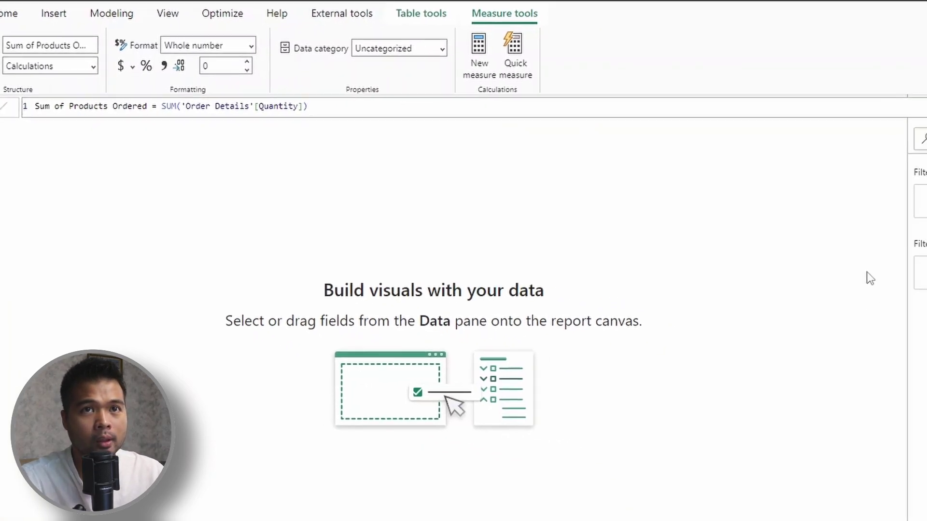
Place Sum of Products Ordered on the page as a table visual and add Categories' CategoryName to it.
{"action": "left_click_drag", "start_coordinate": [869, 160], "coordinate": [408, 240]}
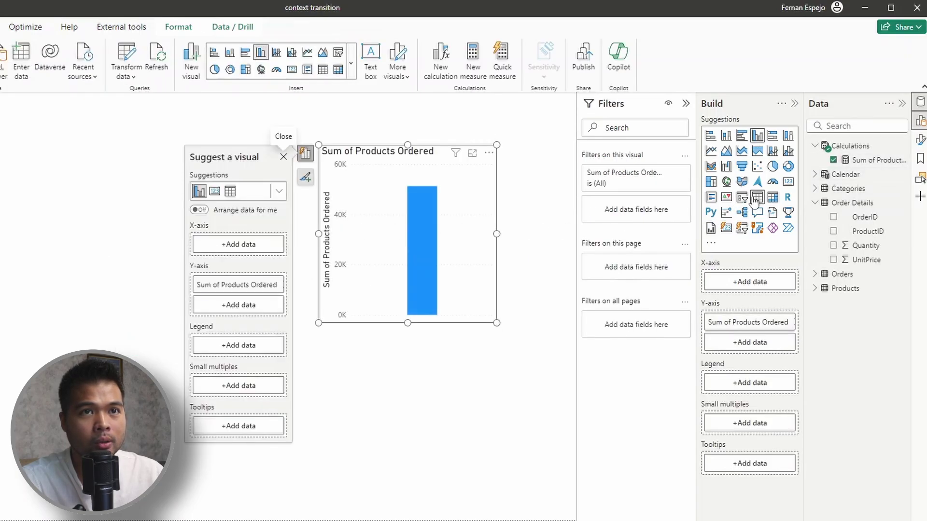
{"action": "left_click", "coordinate": [757, 196]}
{"action": "left_click_drag", "start_coordinate": [392, 240], "coordinate": [403, 290]}
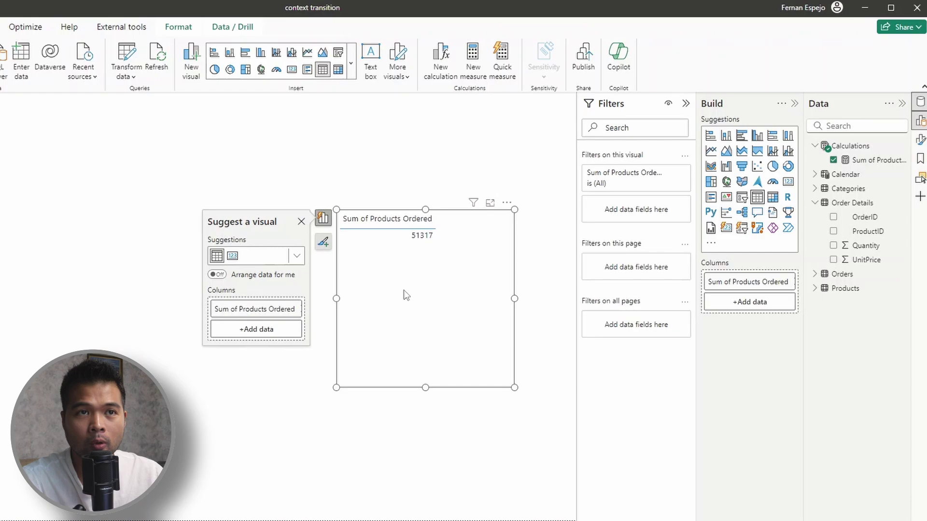
{"action": "left_click", "coordinate": [815, 188]}
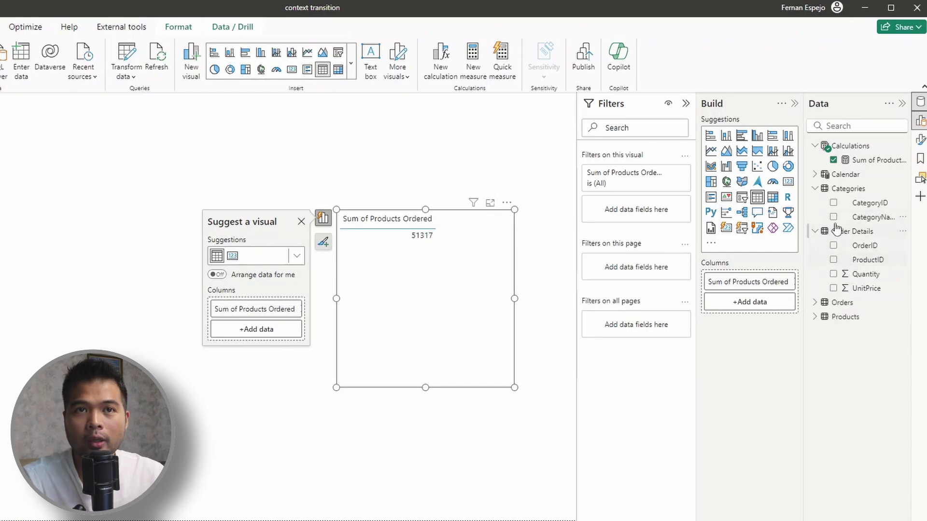
{"action": "left_click_drag", "start_coordinate": [882, 218], "coordinate": [749, 272]}
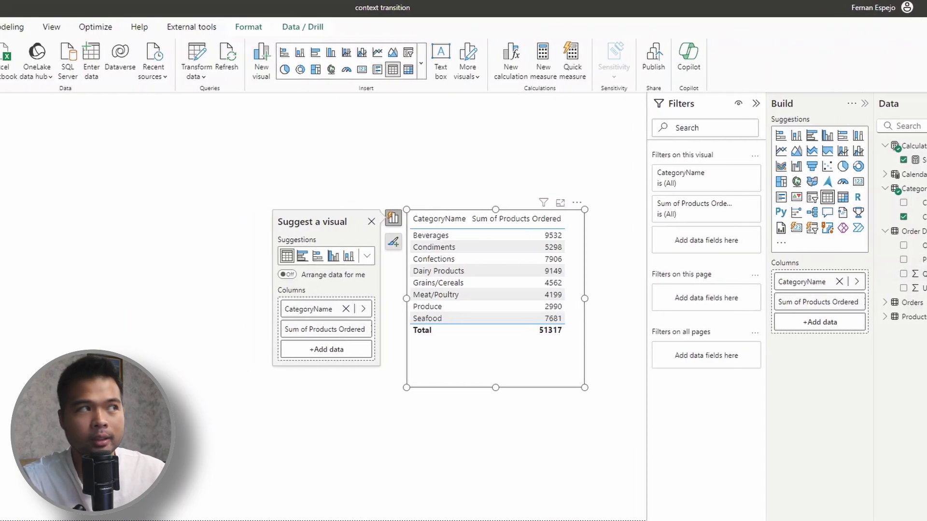
{"action": "left_click", "coordinate": [10, 151]}
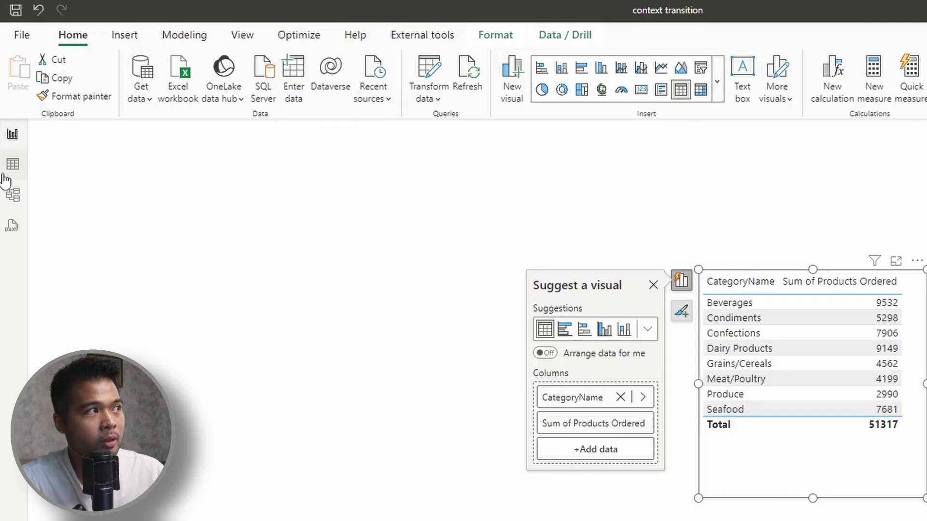
In the Order Details table data, add the column Products Ordered = SUM('Order Details'[Quantity]).
{"action": "left_click", "coordinate": [6, 175]}
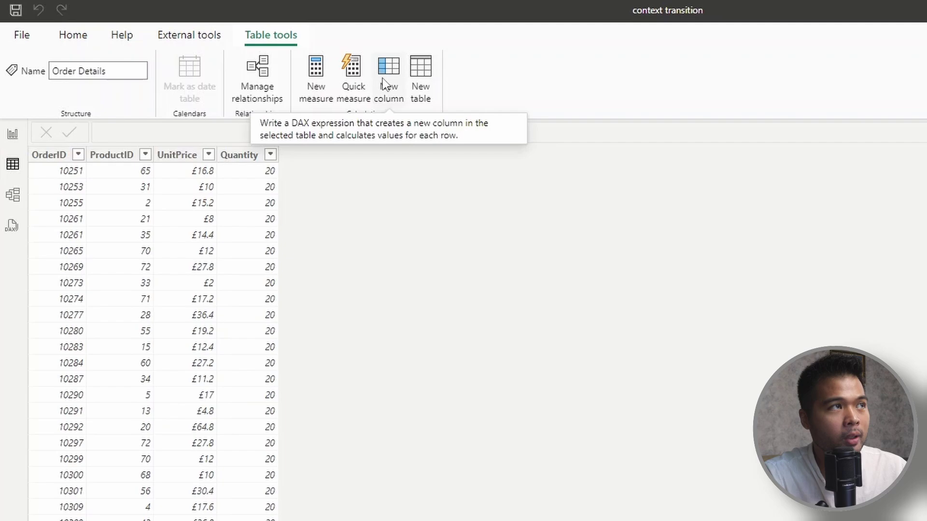
{"action": "left_click", "coordinate": [399, 94]}
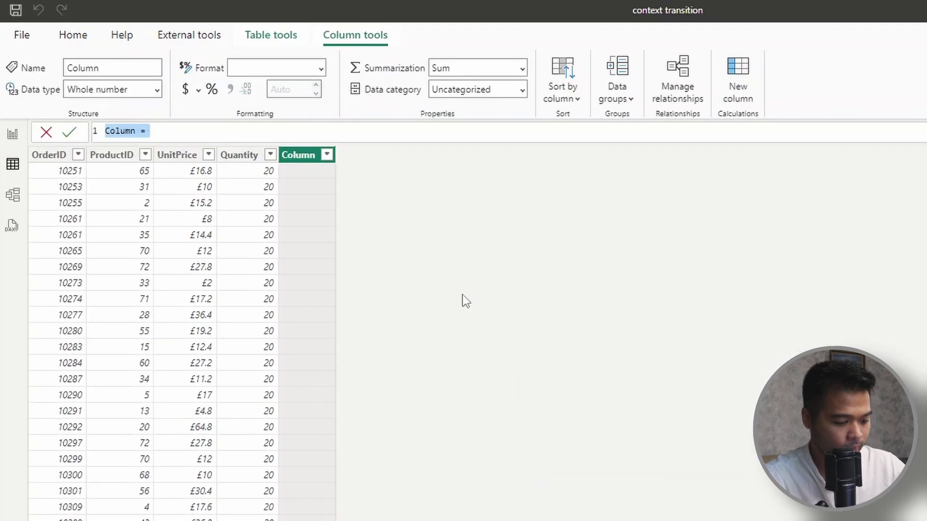
{"action": "type", "text": "Product"}
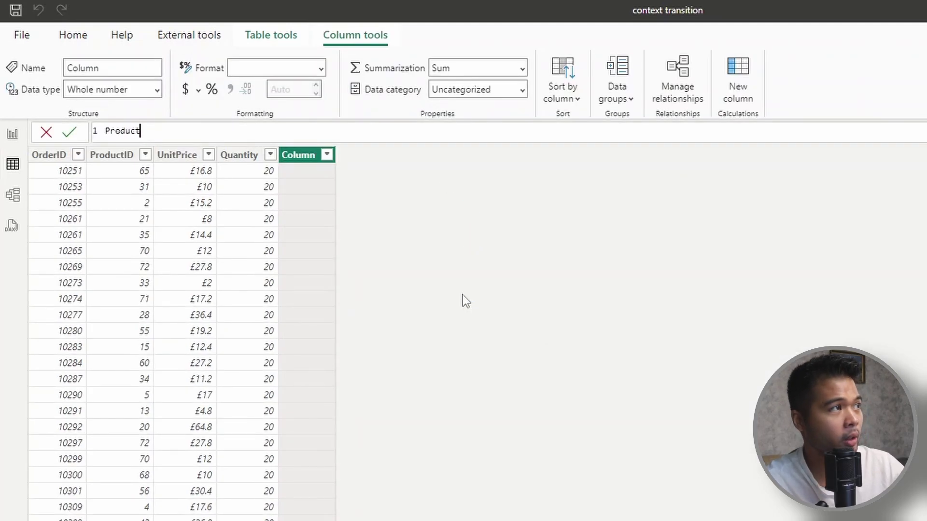
{"action": "type", "text": "s Ordered ="}
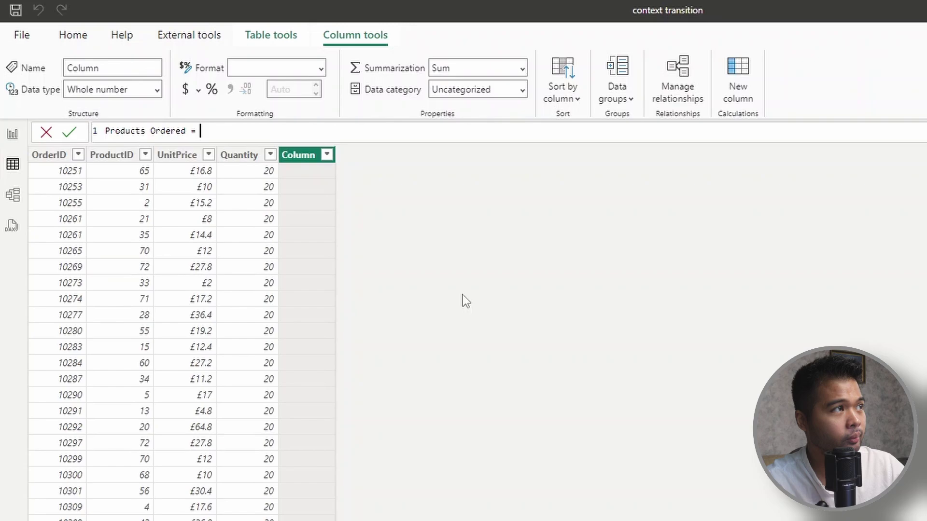
{"action": "type", "text": " SUM("}
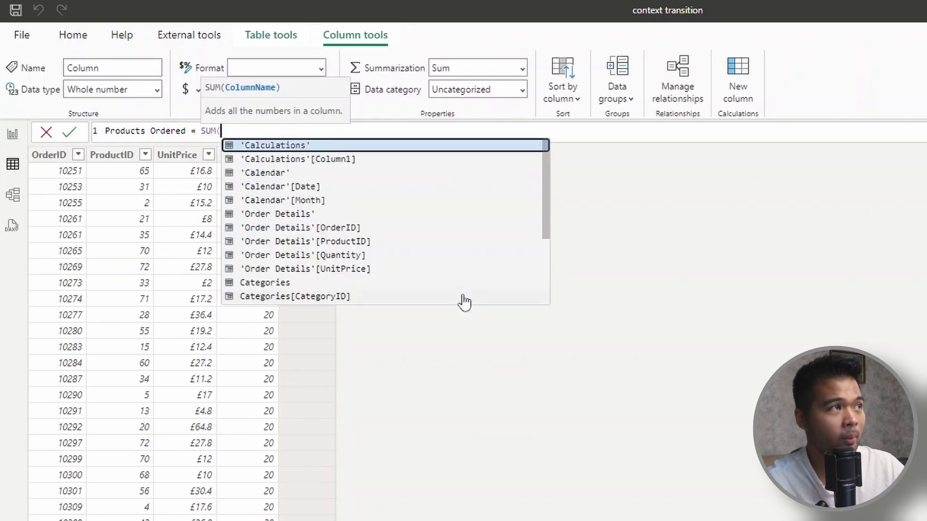
{"action": "type", "text": "qua"}
{"action": "key", "text": "Tab"}
{"action": "type", "text": ")"}
{"action": "key", "text": "Return"}
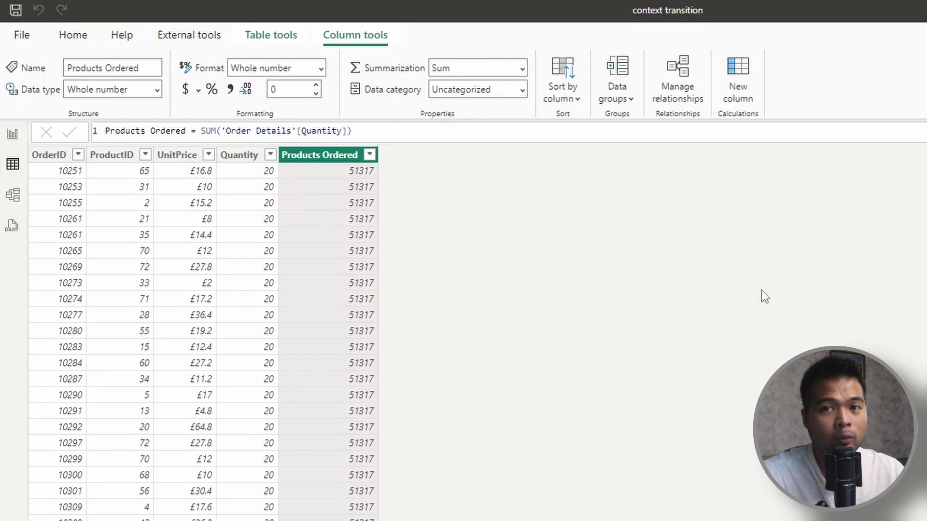
Scroll the Order Details data, then select the OrderID column and the Products Ordered column.
{"action": "scroll", "coordinate": [333, 320], "scroll_direction": "down", "scroll_amount": 3}
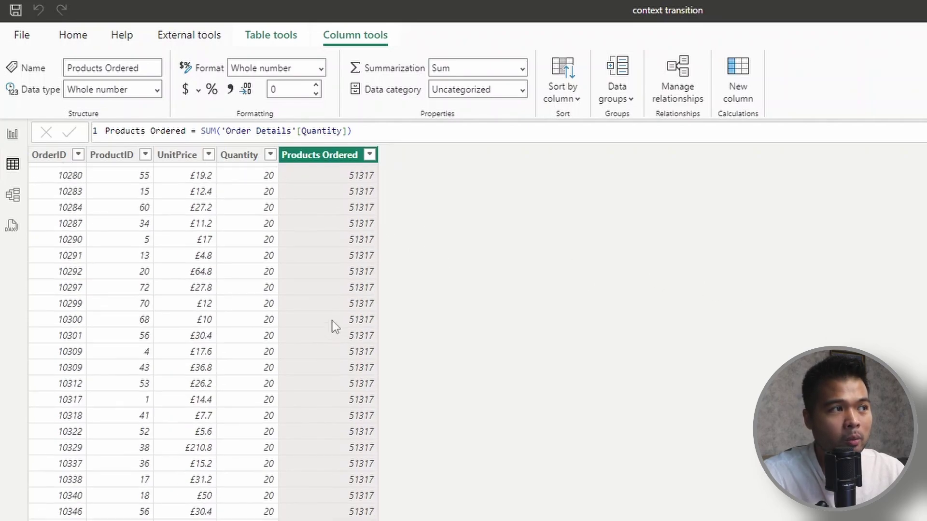
{"action": "scroll", "coordinate": [332, 321], "scroll_direction": "up", "scroll_amount": 3}
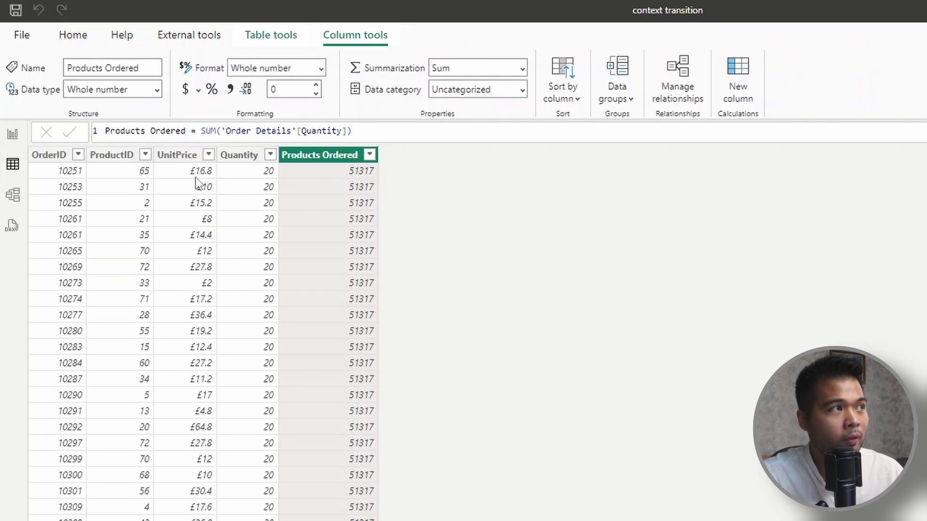
{"action": "left_click", "coordinate": [69, 183]}
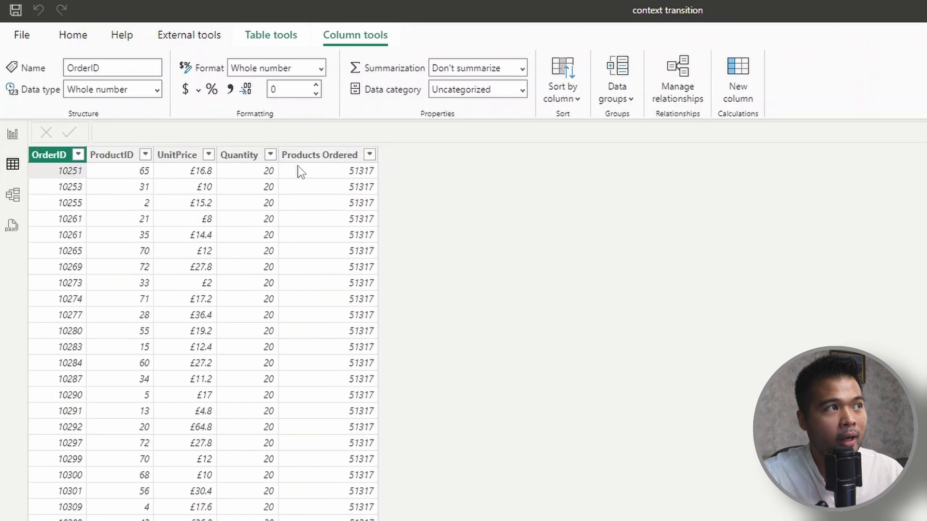
{"action": "left_click", "coordinate": [314, 173]}
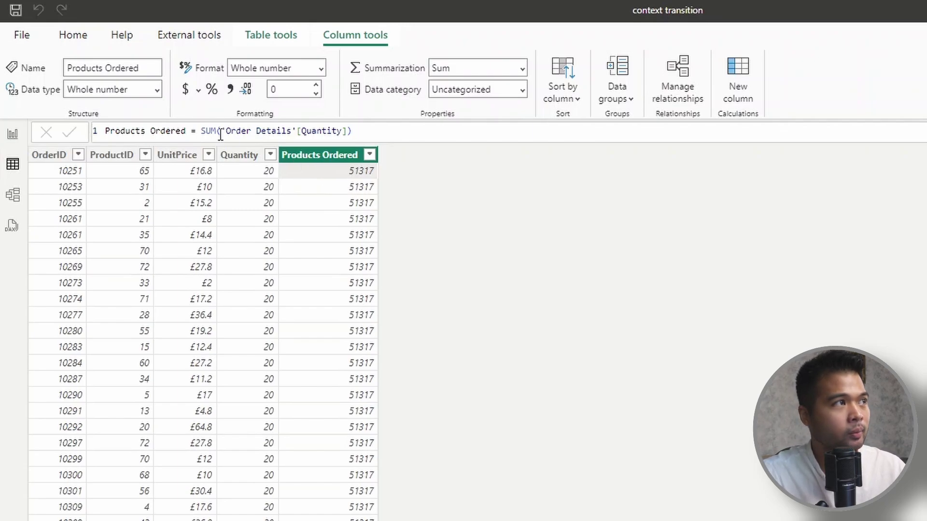
{"action": "left_click", "coordinate": [201, 131]}
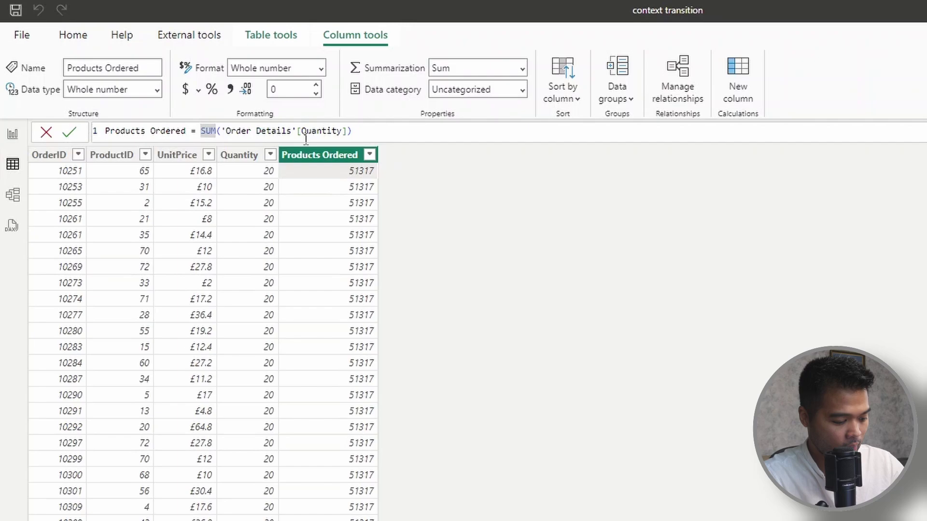
{"action": "type", "text": "CALC"}
{"action": "key", "text": "Tab"}
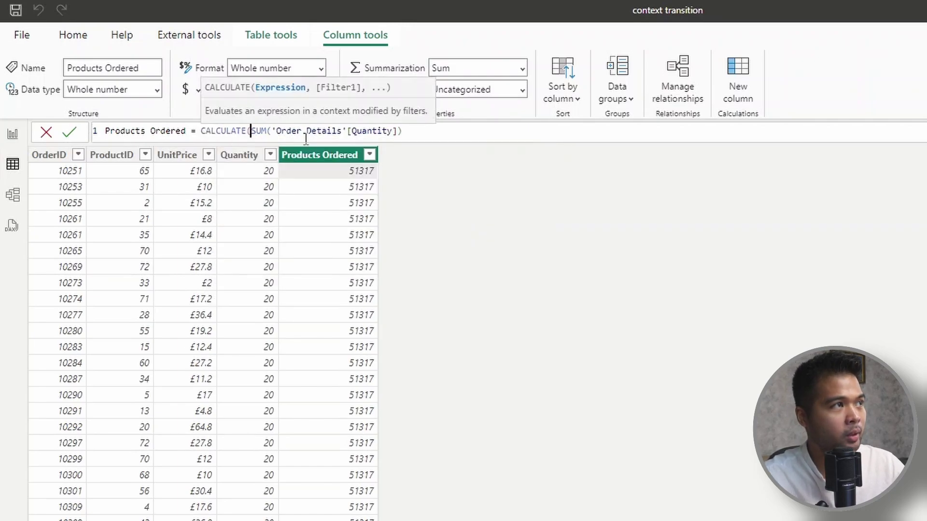
{"action": "left_click", "coordinate": [413, 130]}
{"action": "type", "text": ")"}
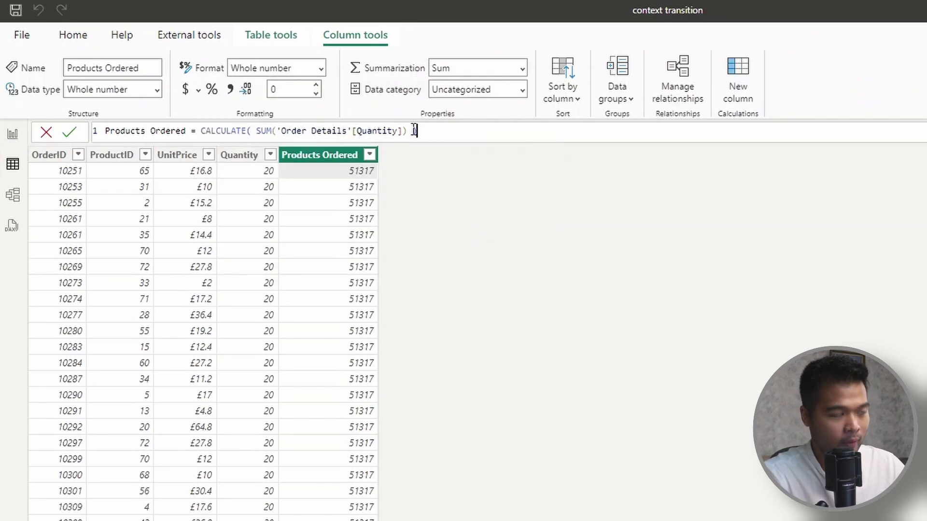
{"action": "key", "text": "Return"}
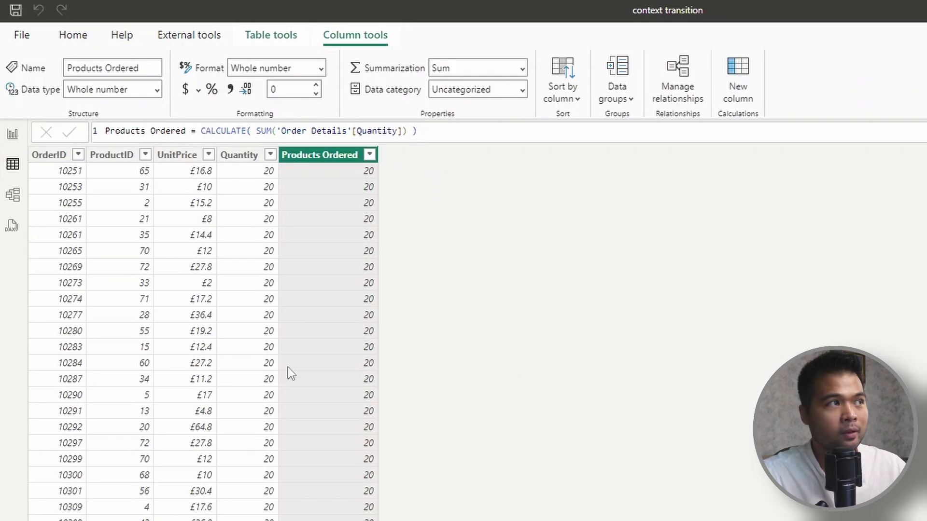
{"action": "scroll", "coordinate": [315, 413], "scroll_direction": "down", "scroll_amount": 20}
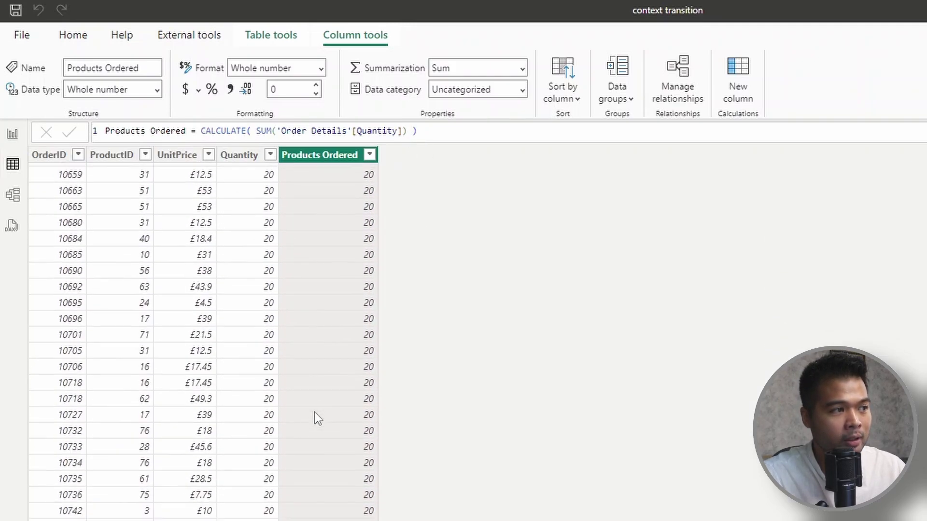
{"action": "scroll", "coordinate": [314, 412], "scroll_direction": "down", "scroll_amount": 20}
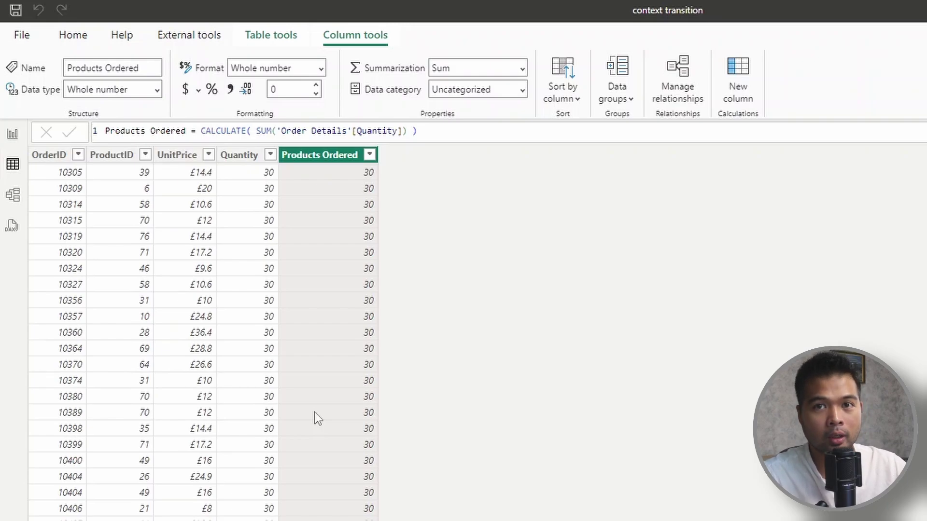
{"action": "scroll", "coordinate": [306, 173], "scroll_direction": "up", "scroll_amount": 10}
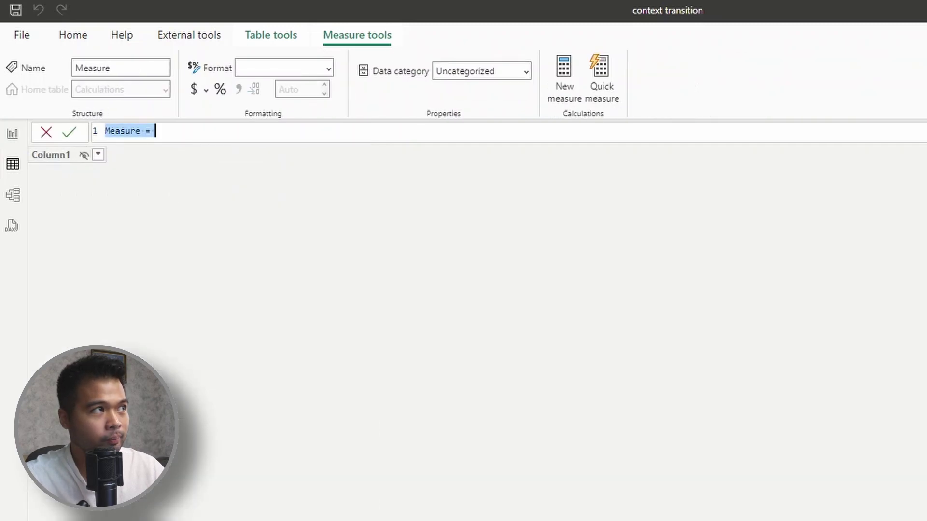
Enter the measure Total Sales = SUMX('Order Details', UnitPrice * Quantity) over multiple lines.
{"action": "type", "text": "Total"}
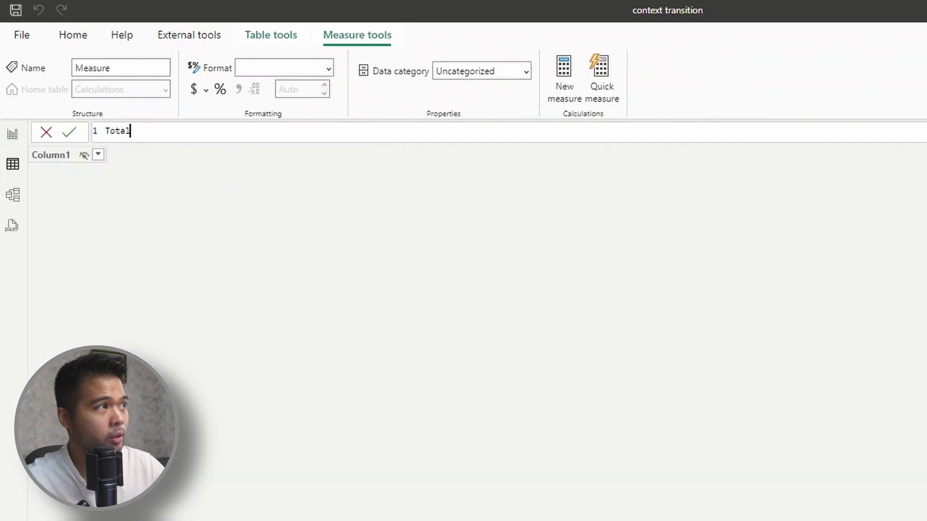
{"action": "type", "text": " Sales ="}
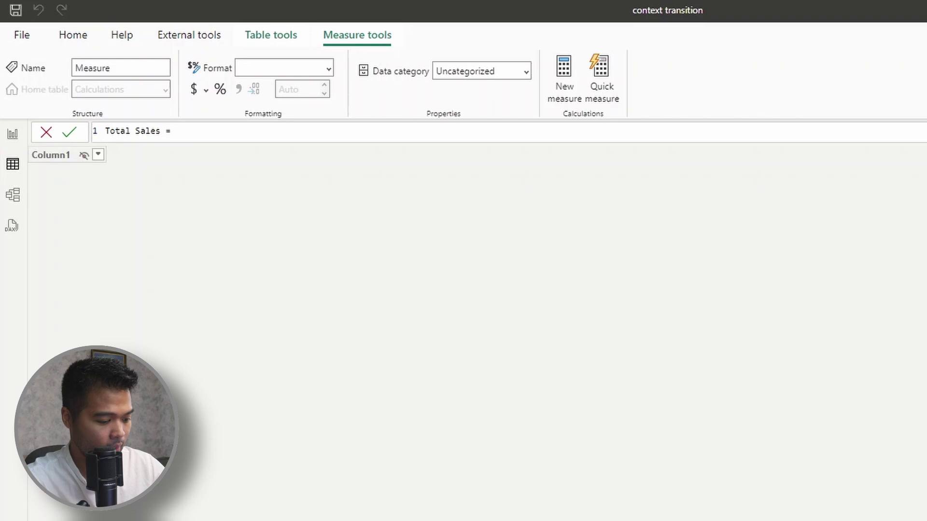
{"action": "type", "text": " SUMX("}
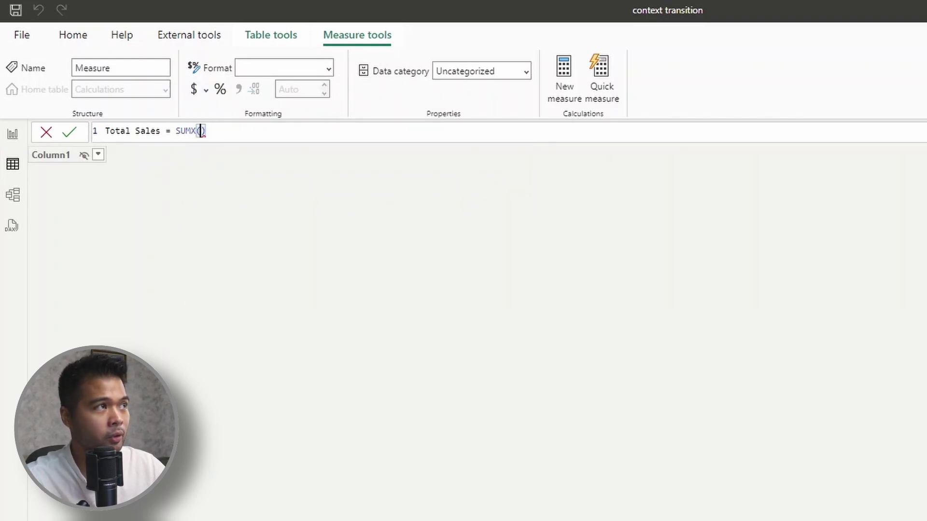
{"action": "key", "text": "shift+Return"}
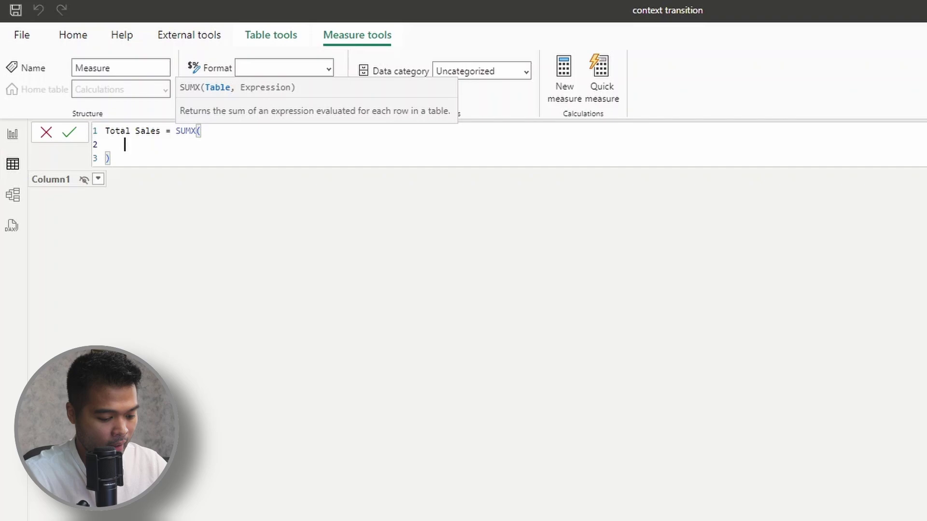
{"action": "type", "text": "'Order Details'"}
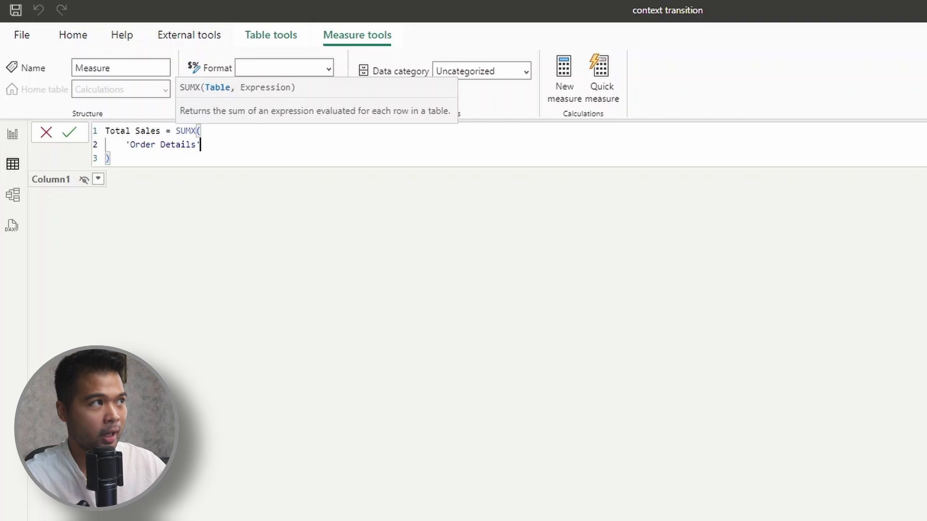
{"action": "key", "text": "Return"}
{"action": "type", "text": ", "}
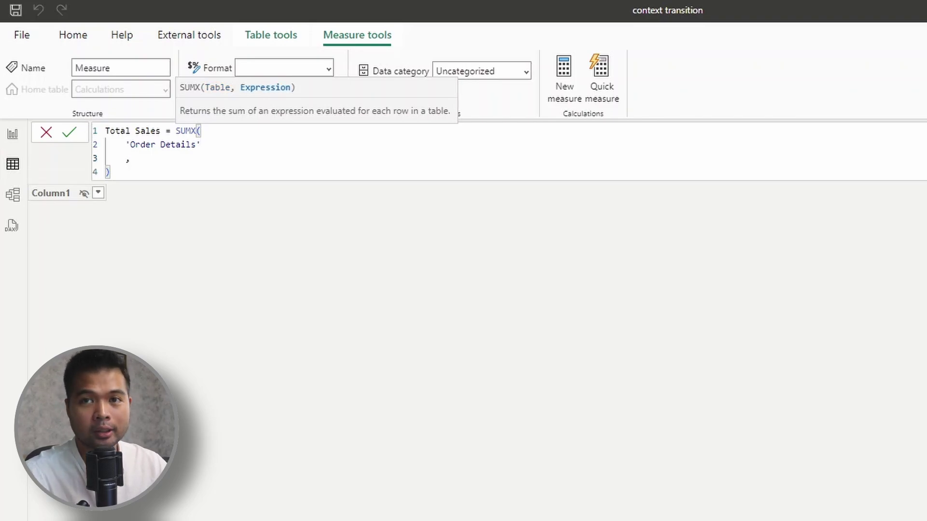
{"action": "type", "text": "Unit"}
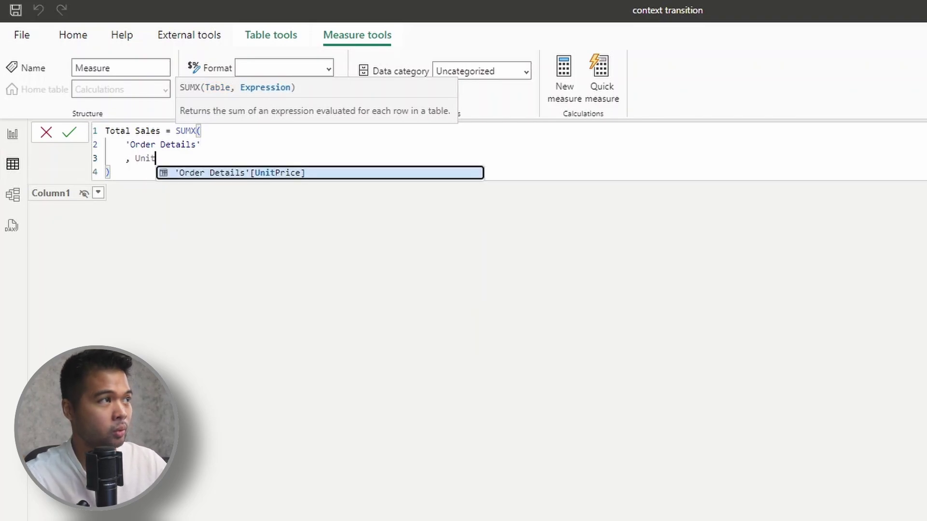
{"action": "key", "text": "Tab"}
{"action": "type", "text": "* Qua"}
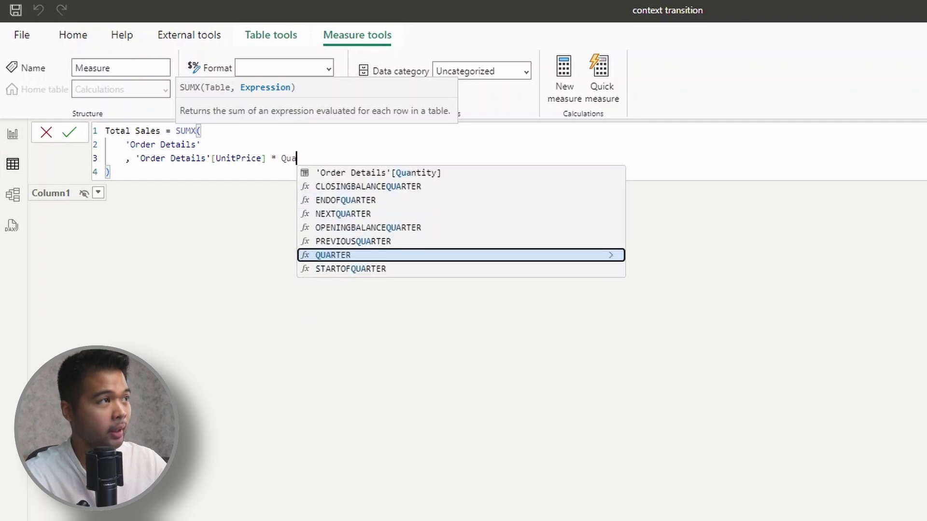
{"action": "key", "text": "Tab"}
{"action": "key", "text": "Return"}
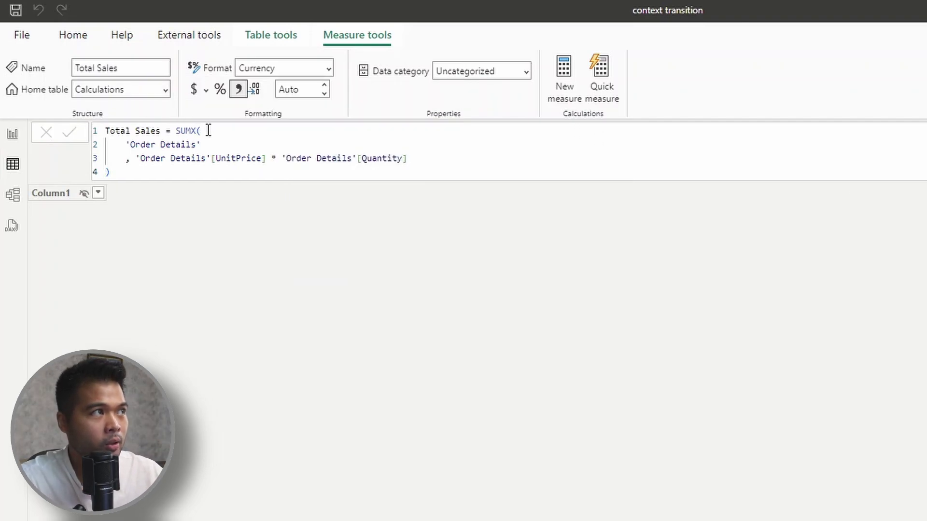
Highlight the SUMX 'Order Details' table argument and the UnitPrice * Quantity expression.
{"action": "left_click_drag", "start_coordinate": [200, 144], "coordinate": [128, 152]}
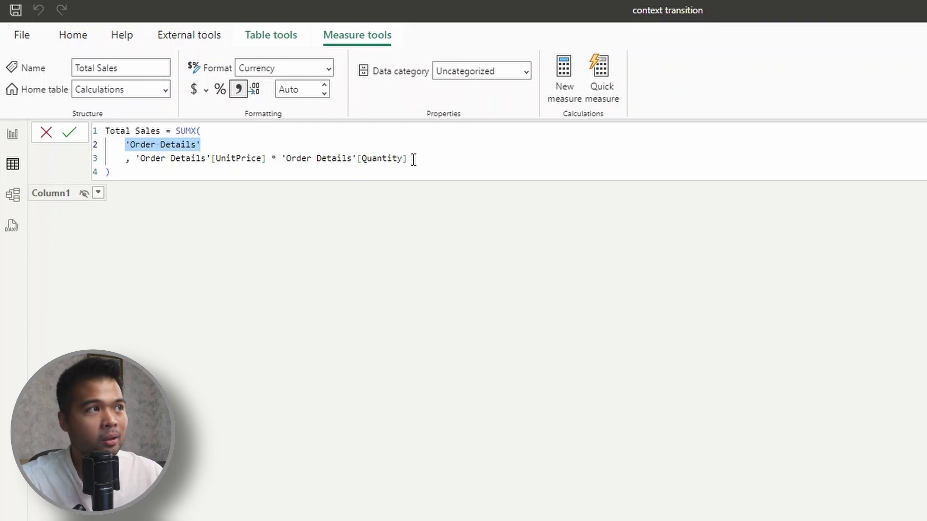
{"action": "left_click_drag", "start_coordinate": [414, 160], "coordinate": [137, 161]}
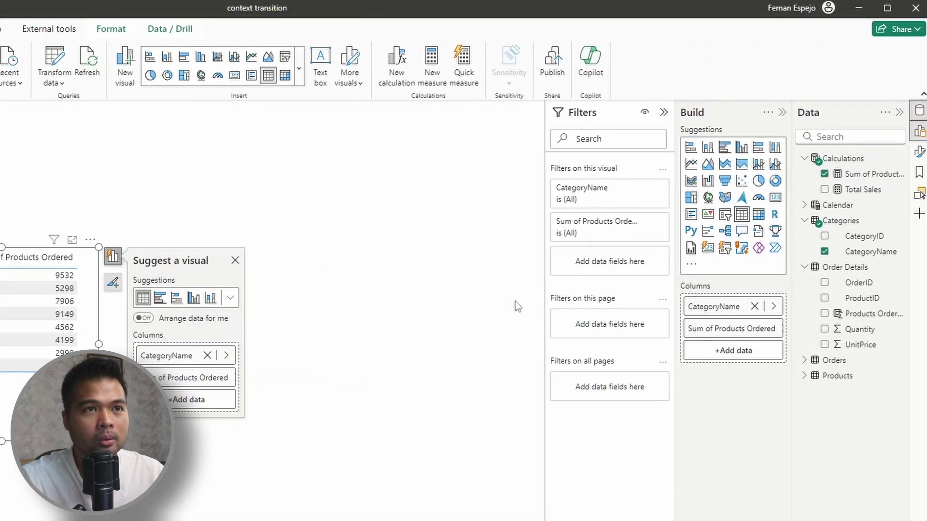
Place Total Sales on the canvas as a table, with OrderID and ProductID columns before it.
{"action": "left_click_drag", "start_coordinate": [856, 189], "coordinate": [454, 309]}
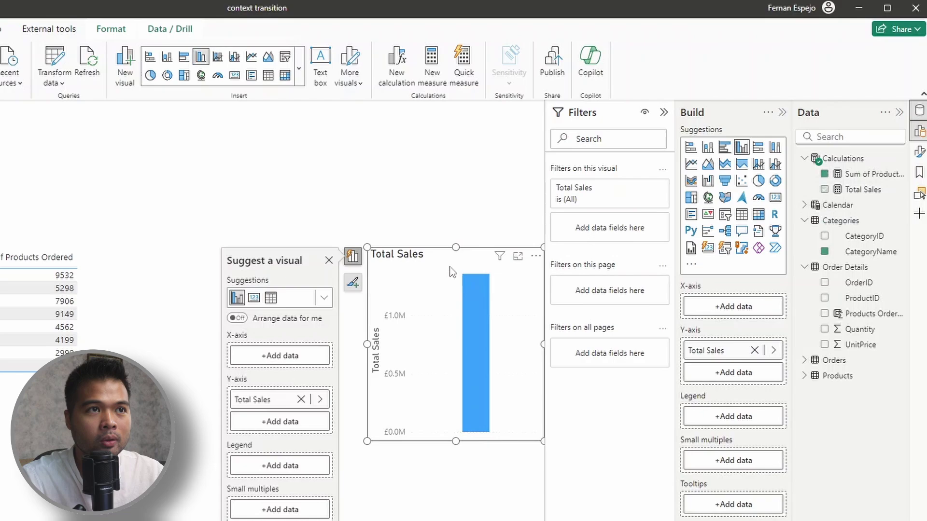
{"action": "left_click", "coordinate": [741, 214]}
{"action": "left_click_drag", "start_coordinate": [333, 309], "coordinate": [303, 321]}
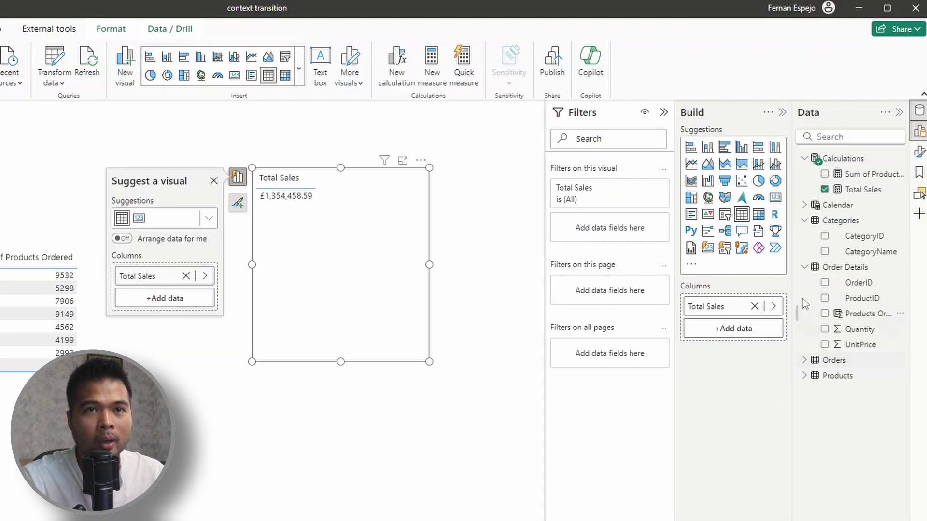
{"action": "left_click_drag", "start_coordinate": [857, 283], "coordinate": [275, 283]}
{"action": "left_click_drag", "start_coordinate": [716, 333], "coordinate": [720, 298]}
{"action": "left_click_drag", "start_coordinate": [862, 298], "coordinate": [360, 299]}
{"action": "left_click_drag", "start_coordinate": [704, 351], "coordinate": [729, 318]}
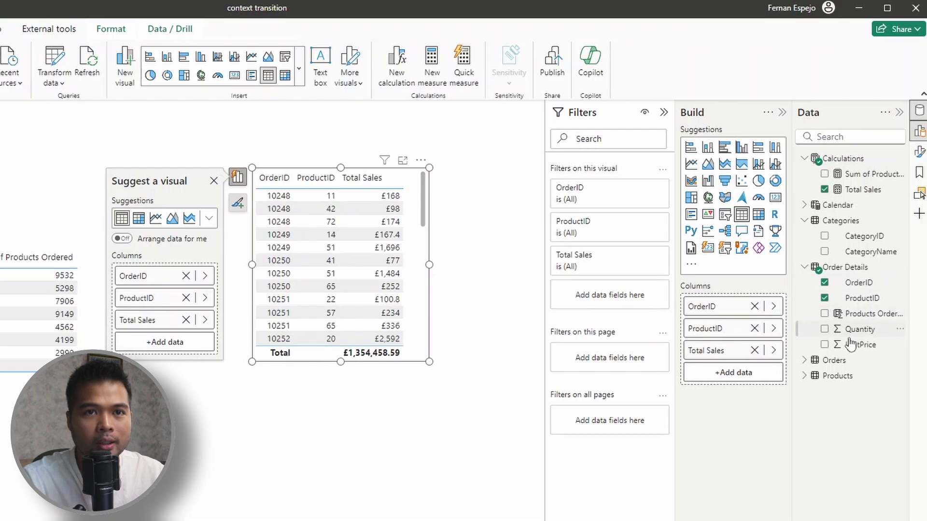
Add UnitPrice and Quantity set to Don't summarize, move Total Sales last, and widen the table.
{"action": "left_click", "coordinate": [825, 344]}
{"action": "left_click", "coordinate": [824, 328]}
{"action": "left_click_drag", "start_coordinate": [710, 351], "coordinate": [732, 415]}
{"action": "right_click", "coordinate": [732, 351]}
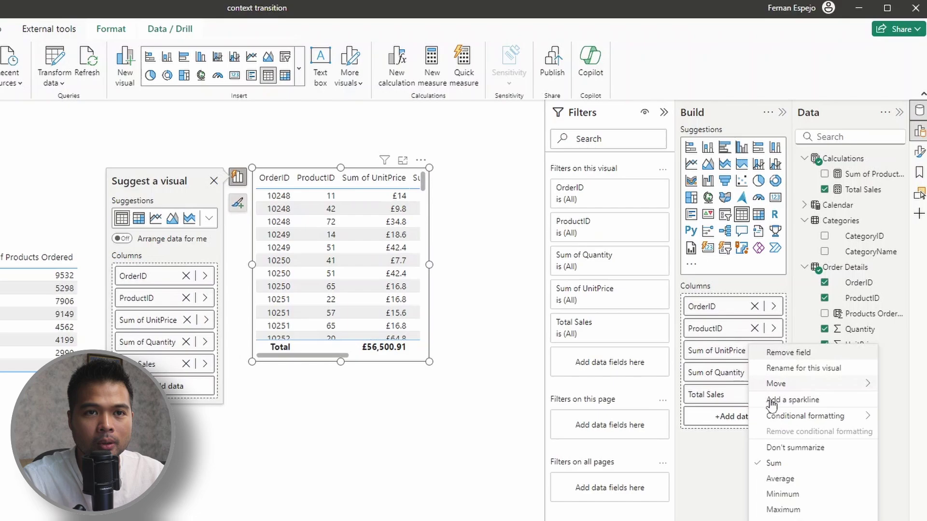
{"action": "left_click", "coordinate": [787, 448]}
{"action": "right_click", "coordinate": [729, 372]}
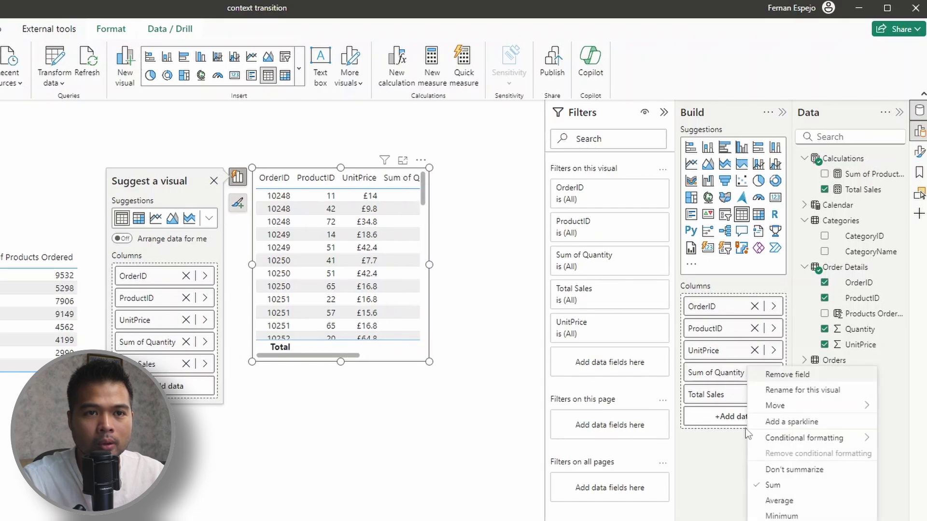
{"action": "left_click", "coordinate": [774, 471]}
{"action": "left_click_drag", "start_coordinate": [252, 264], "coordinate": [170, 271]}
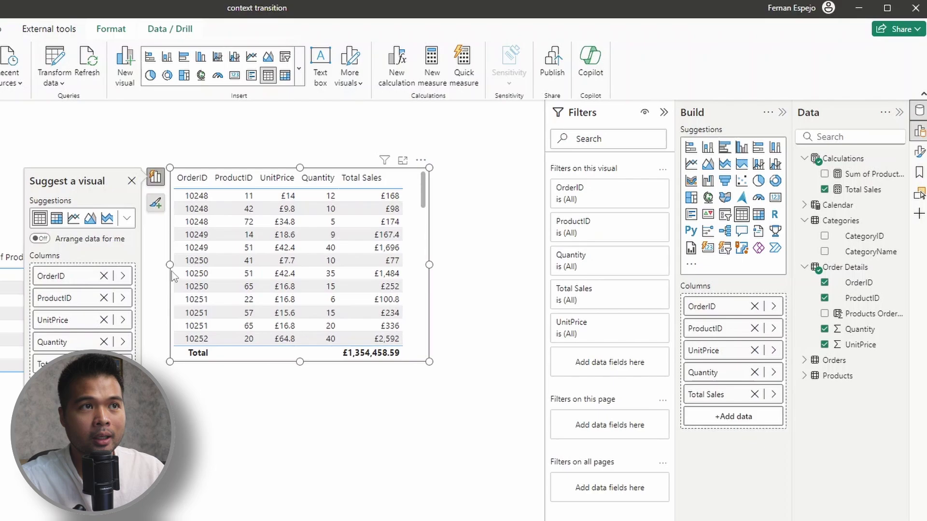
Check 14 × 12 in Calculator, then return to Power BI Desktop.
{"action": "key", "text": "super"}
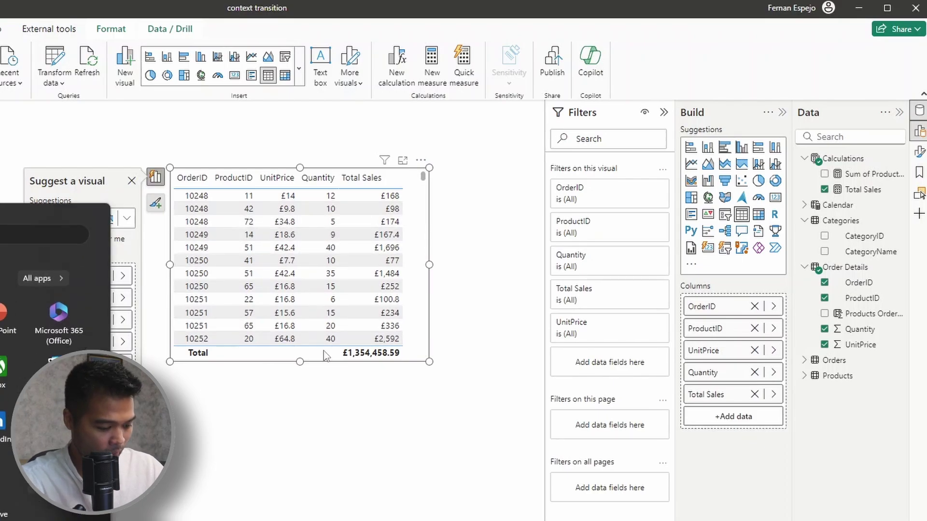
{"action": "type", "text": "calc"}
{"action": "key", "text": "Return"}
{"action": "type", "text": "14"}
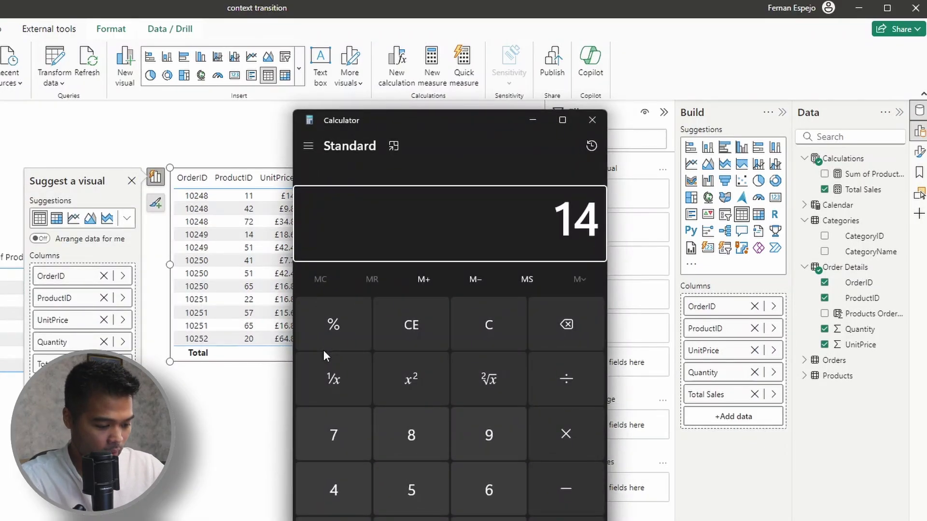
{"action": "type", "text": "*12"}
{"action": "key", "text": "Return"}
{"action": "key", "text": "alt+Tab"}
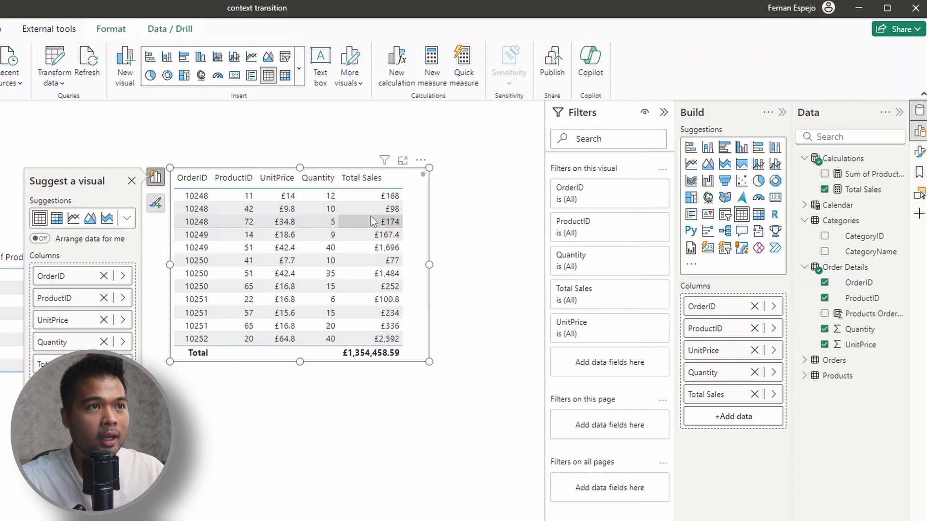